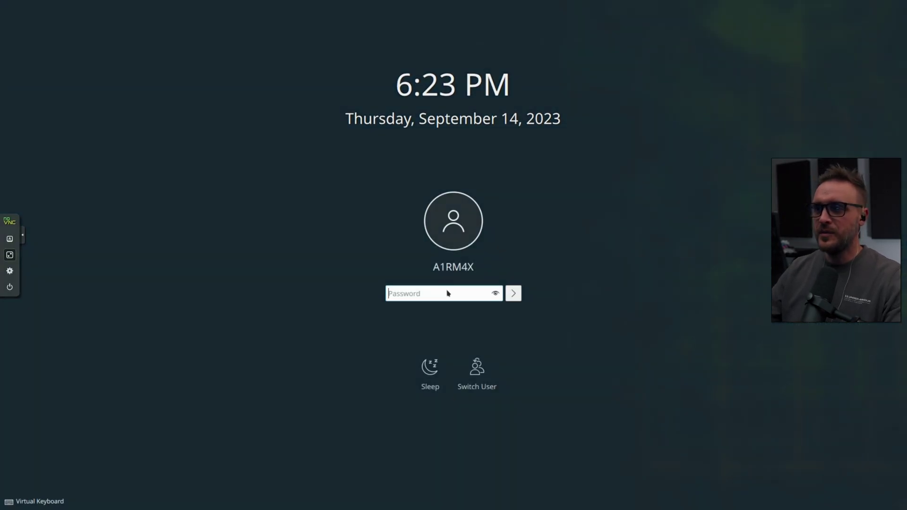
Step: Enter the account password on the lock screen to unlock the Plasma desktop
{"action": "type", "text": "********"}
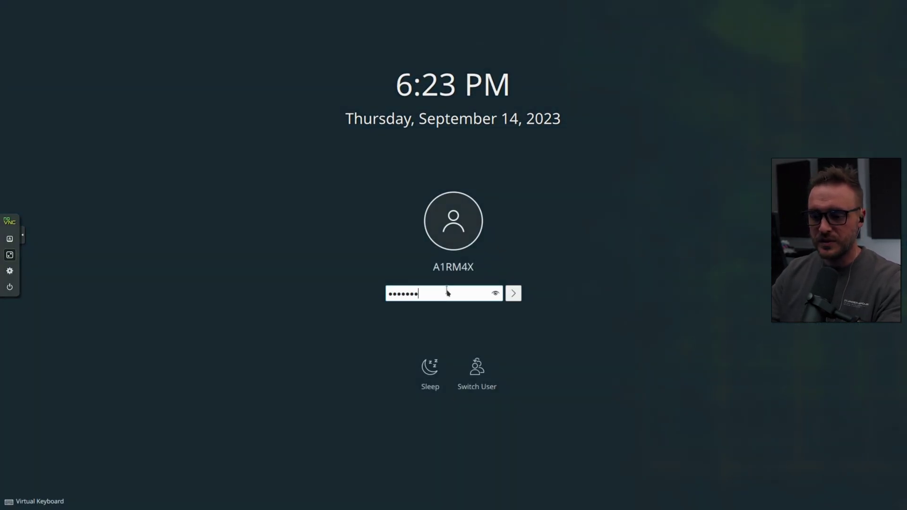
{"action": "key", "text": "Return"}
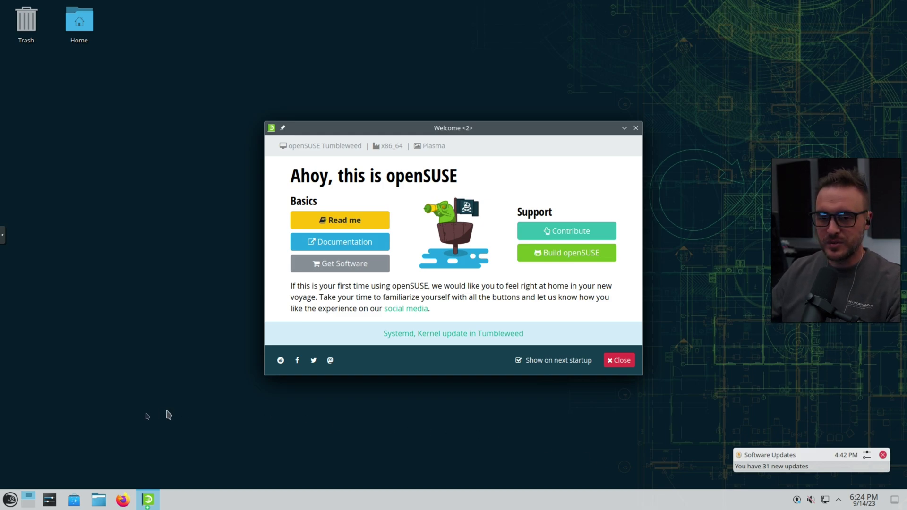
Step: Launch Discover and open the GNU Image Manipulation Program page from Most Popular apps
{"action": "left_click", "coordinate": [74, 499]}
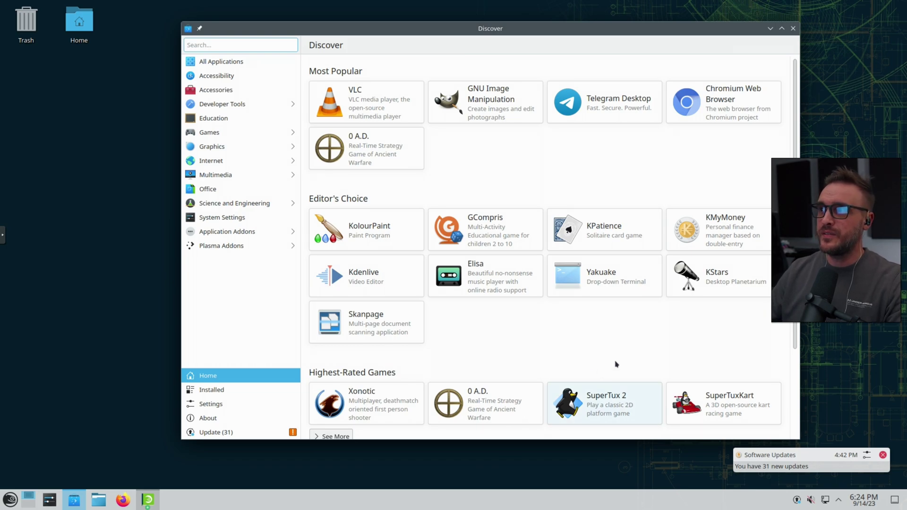
{"action": "left_click", "coordinate": [475, 112]}
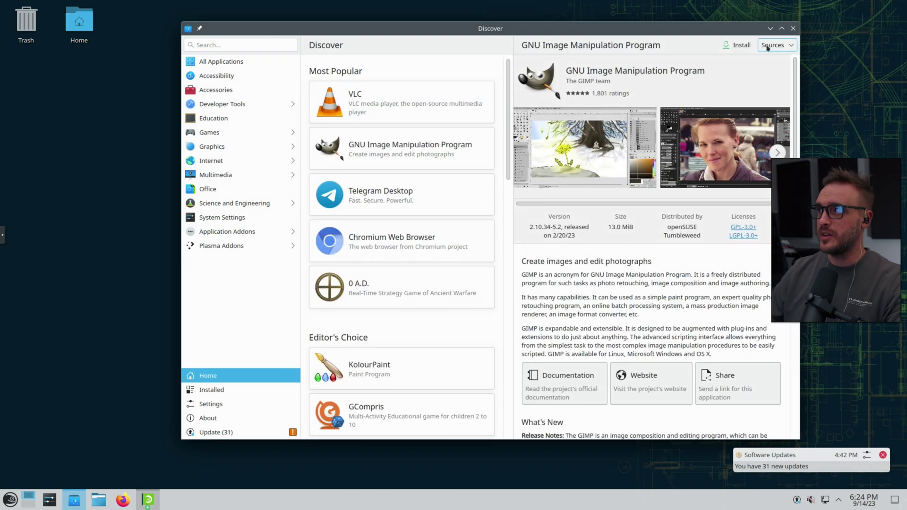
Step: Check GIMP's Flathub and openSUSE Tumbleweed sources, then quit Discover with Ctrl+Q
{"action": "left_click", "coordinate": [777, 47]}
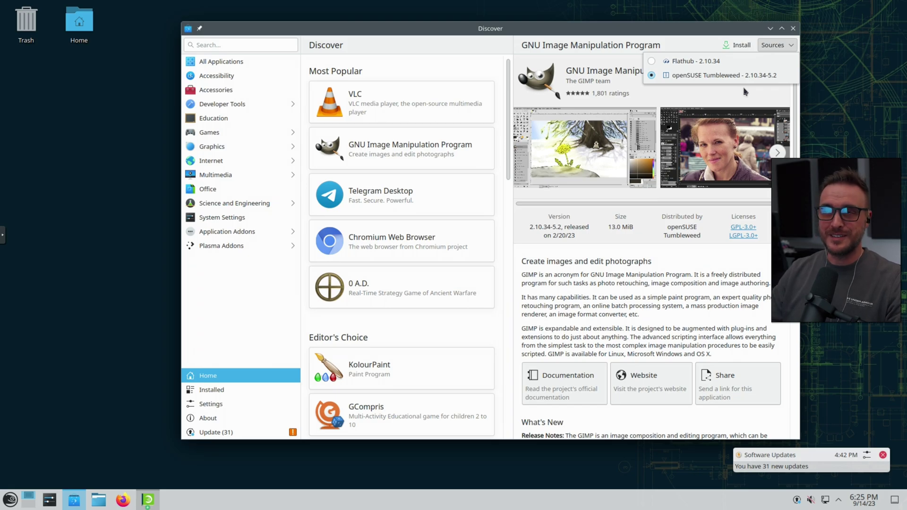
{"action": "left_click", "coordinate": [739, 97]}
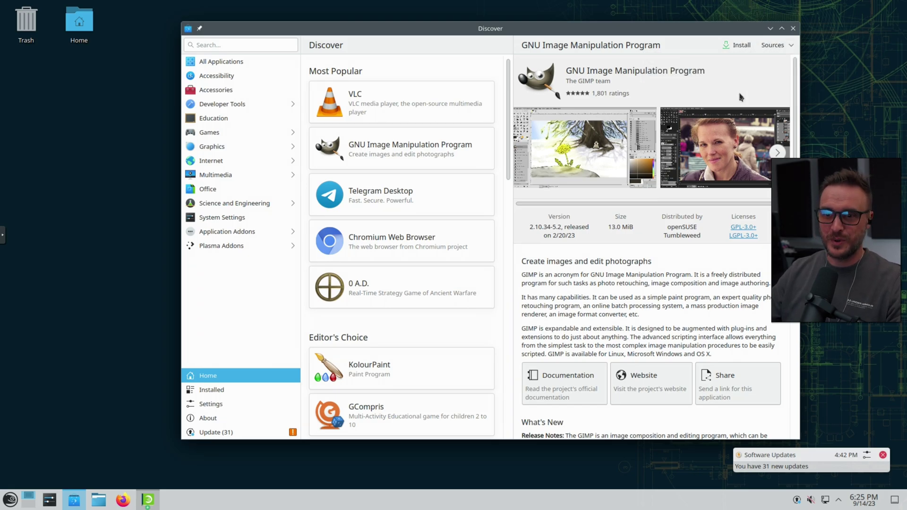
{"action": "key", "text": "ctrl+q"}
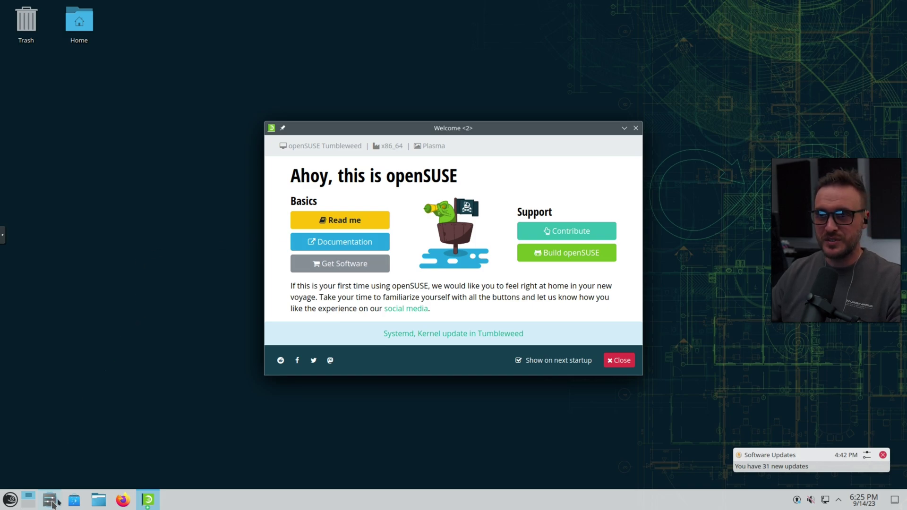
Step: Search 'yast' in the launcher and start YaST with the root password
{"action": "left_click", "coordinate": [10, 499]}
{"action": "type", "text": "yast"}
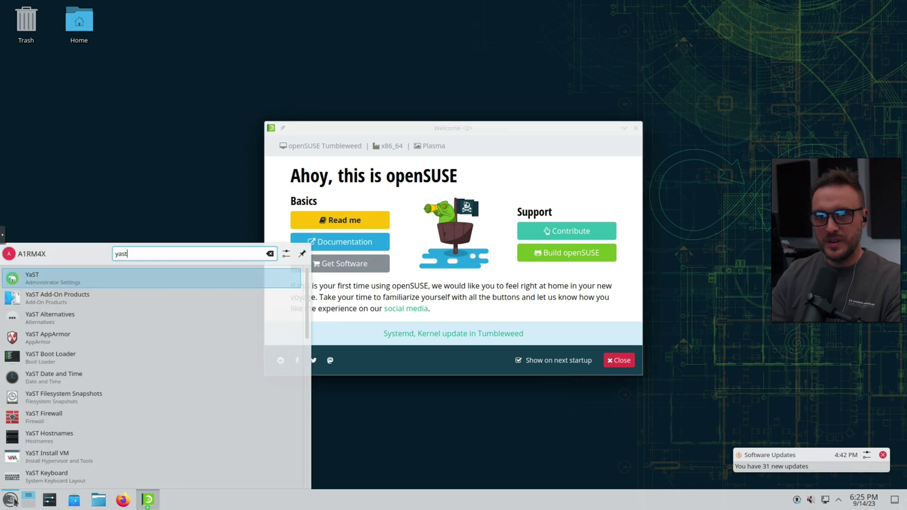
{"action": "left_click", "coordinate": [64, 278]}
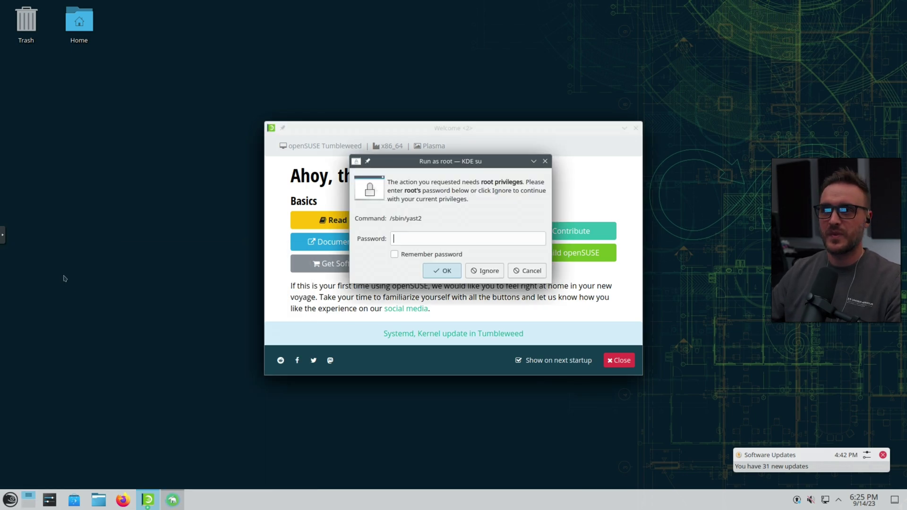
{"action": "type", "text": "••••••"}
{"action": "key", "text": "Return"}
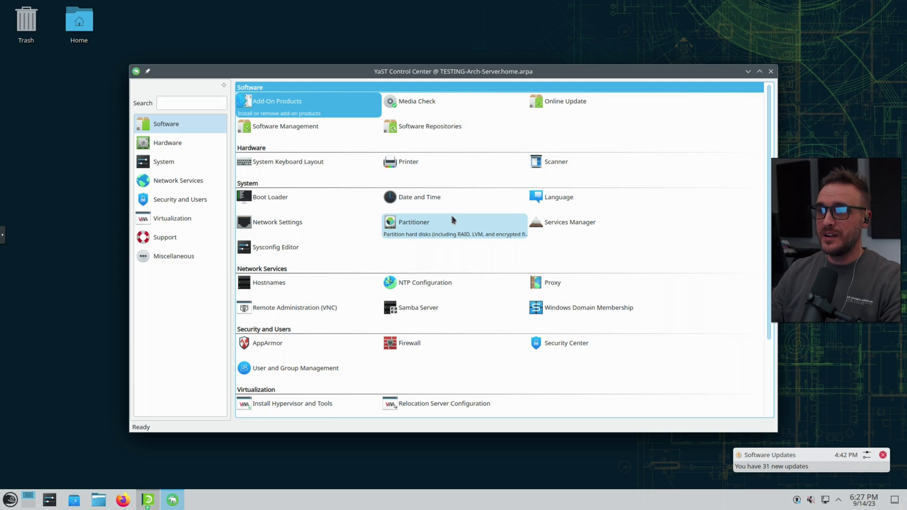
{"action": "scroll", "coordinate": [708, 238], "scroll_direction": "down", "scroll_amount": 3}
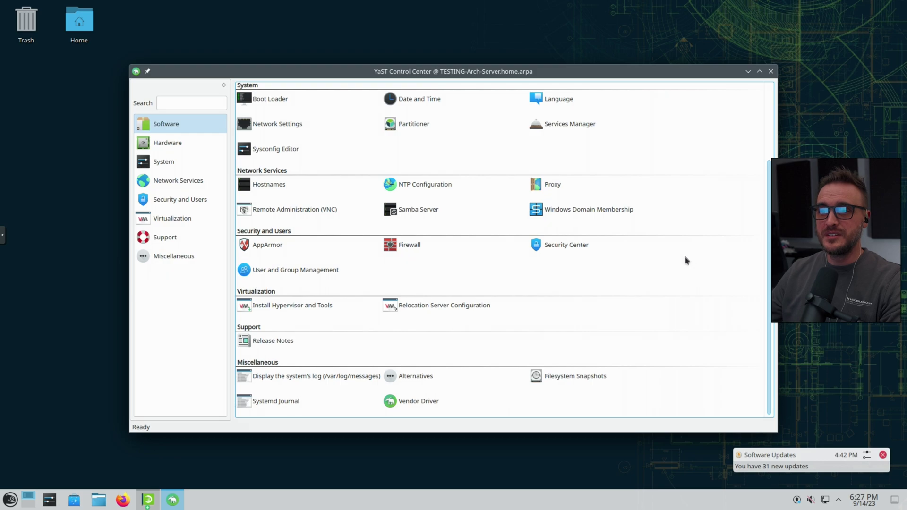
{"action": "scroll", "coordinate": [686, 261], "scroll_direction": "up", "scroll_amount": 3}
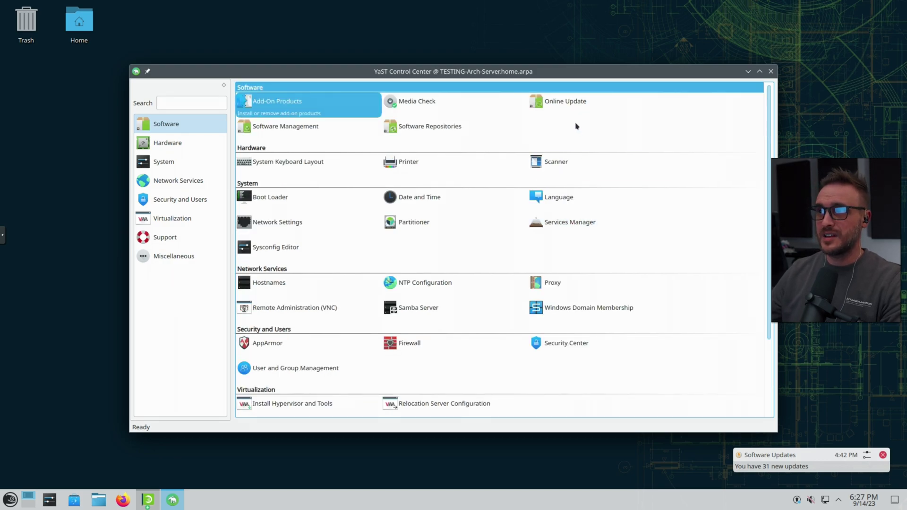
{"action": "left_click", "coordinate": [565, 102]}
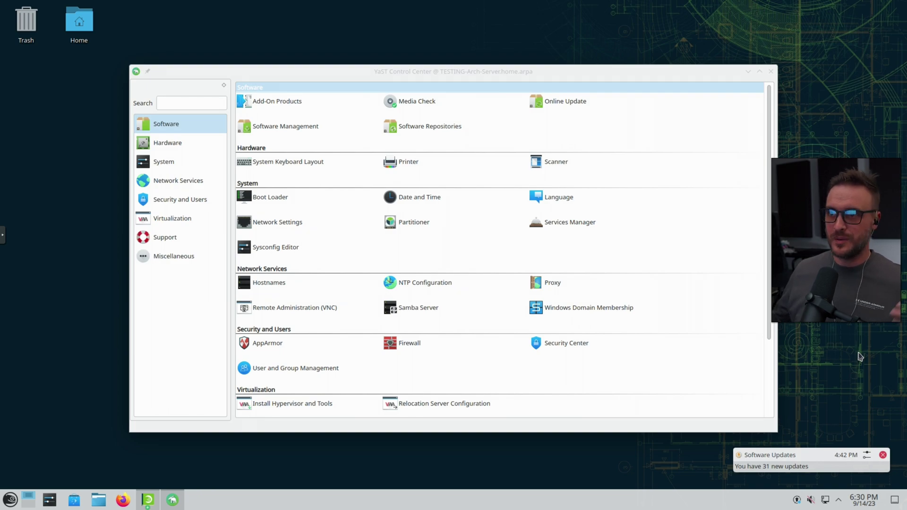
Step: Review the list of 31 pending software updates from the system tray
{"action": "left_click", "coordinate": [796, 500]}
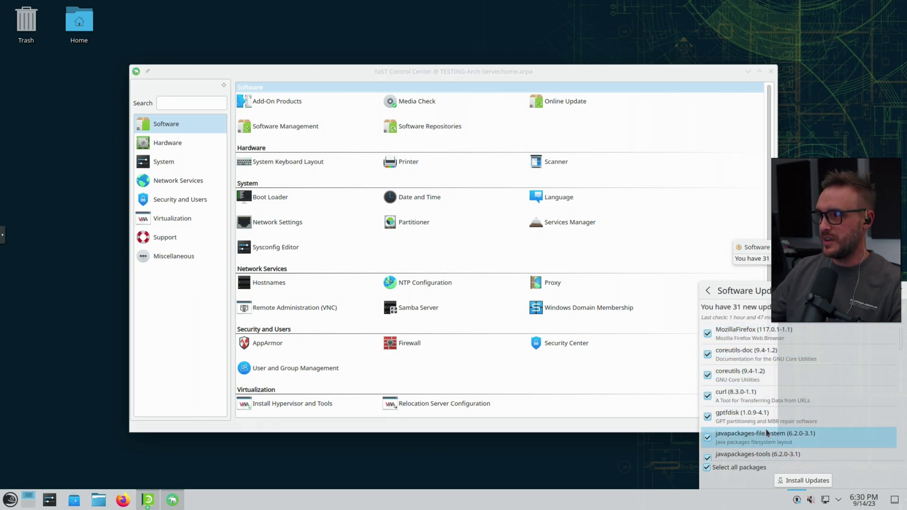
{"action": "scroll", "coordinate": [767, 433], "scroll_direction": "down", "scroll_amount": 3}
{"action": "scroll", "coordinate": [766, 433], "scroll_direction": "down", "scroll_amount": 5}
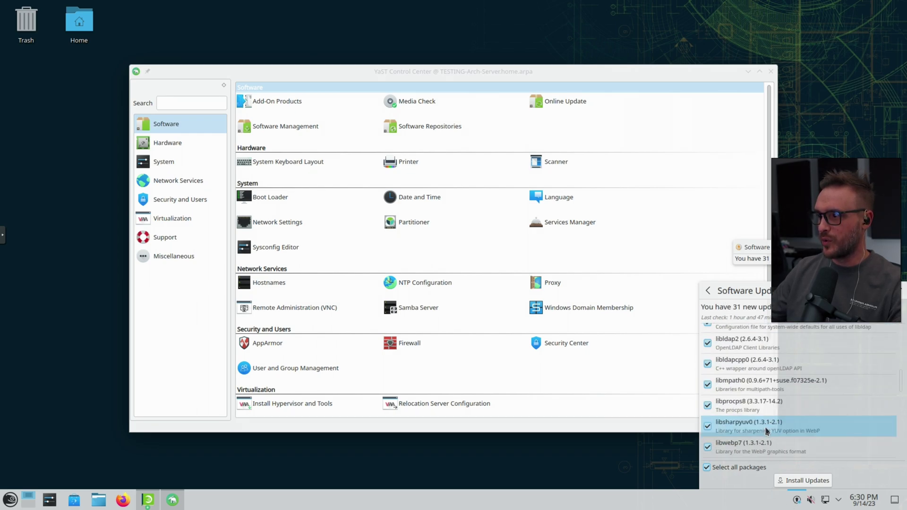
{"action": "scroll", "coordinate": [767, 431], "scroll_direction": "up", "scroll_amount": 4}
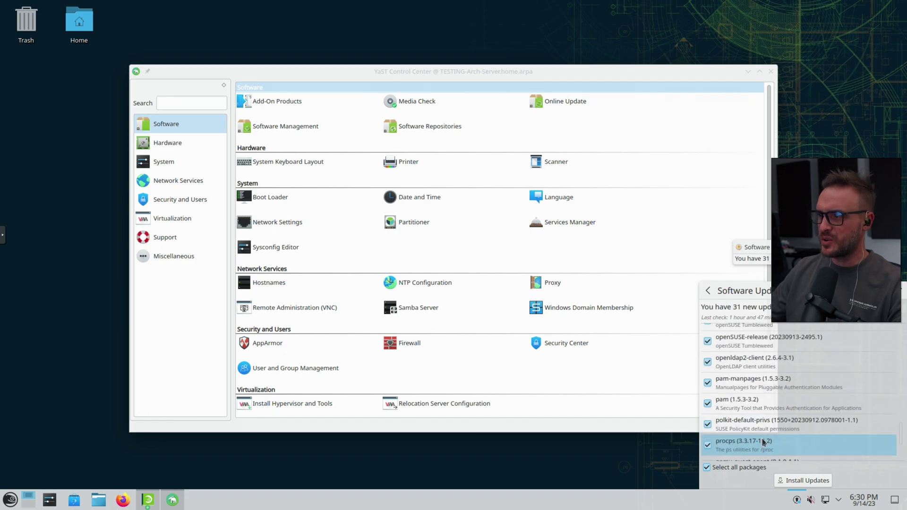
{"action": "scroll", "coordinate": [762, 442], "scroll_direction": "up", "scroll_amount": 5}
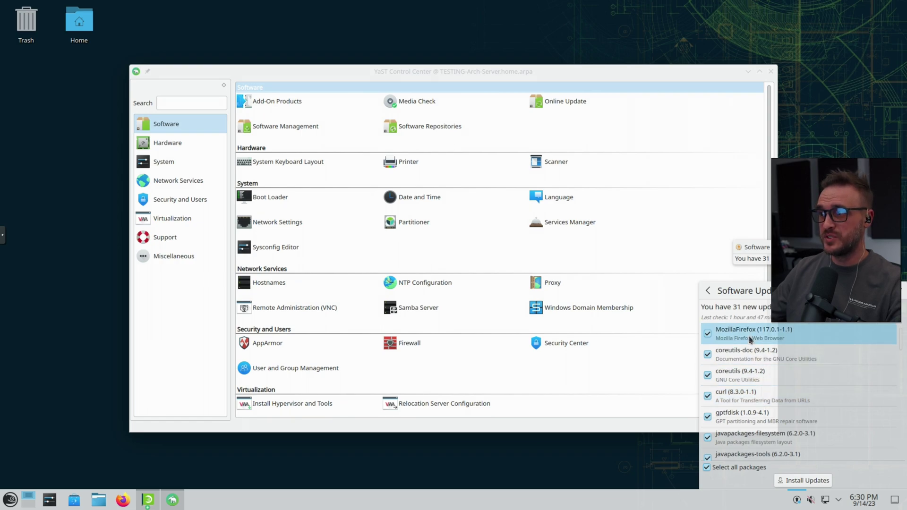
Step: Install all selected updates and dismiss the updates-installed notification
{"action": "left_click", "coordinate": [808, 481]}
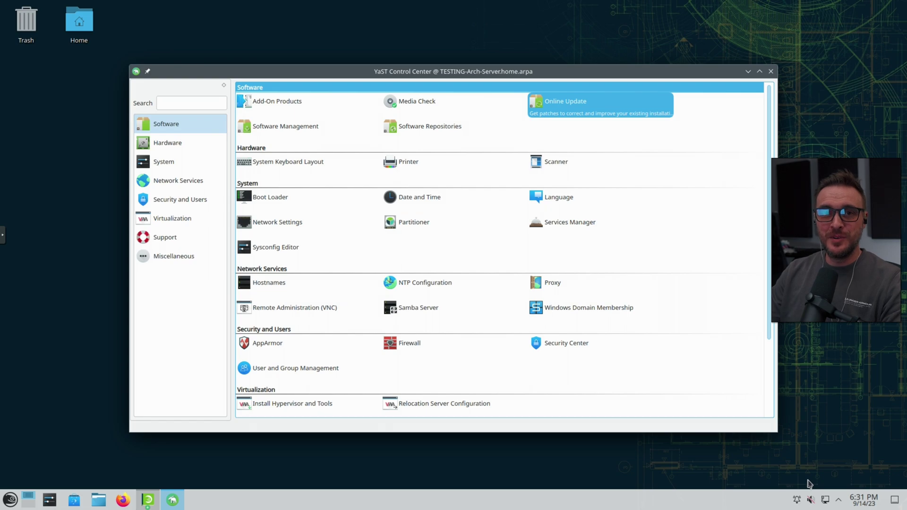
{"action": "left_click", "coordinate": [796, 499]}
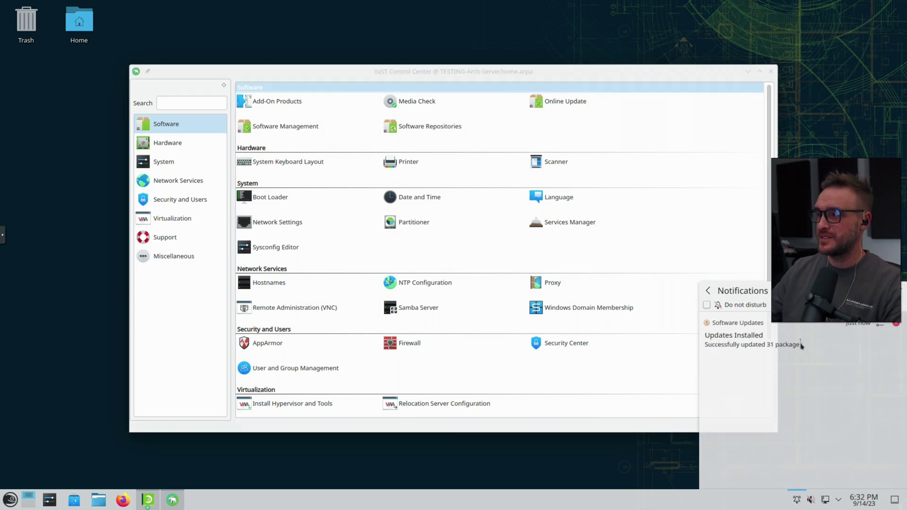
{"action": "key", "text": "Escape"}
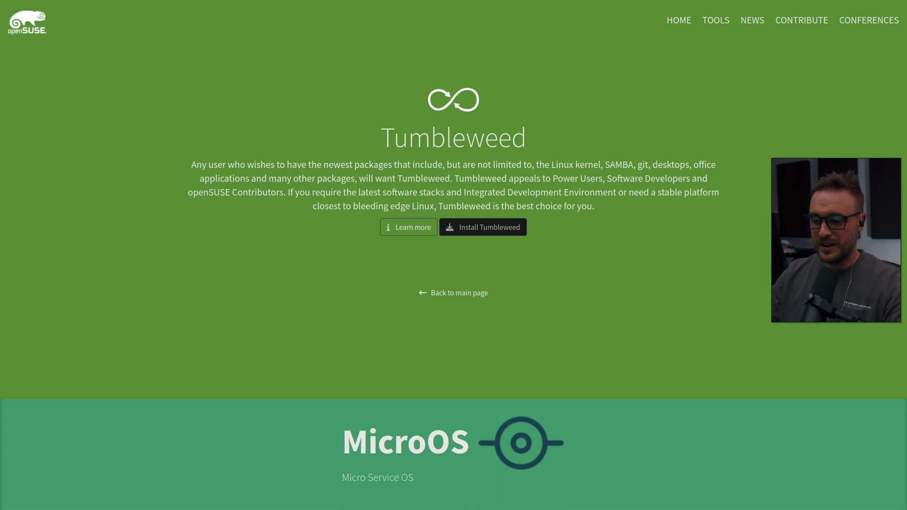
Step: Open kitty, run ff for the fastfetch system summary, and shift the window left
{"action": "key", "text": "ctrl+alt+t"}
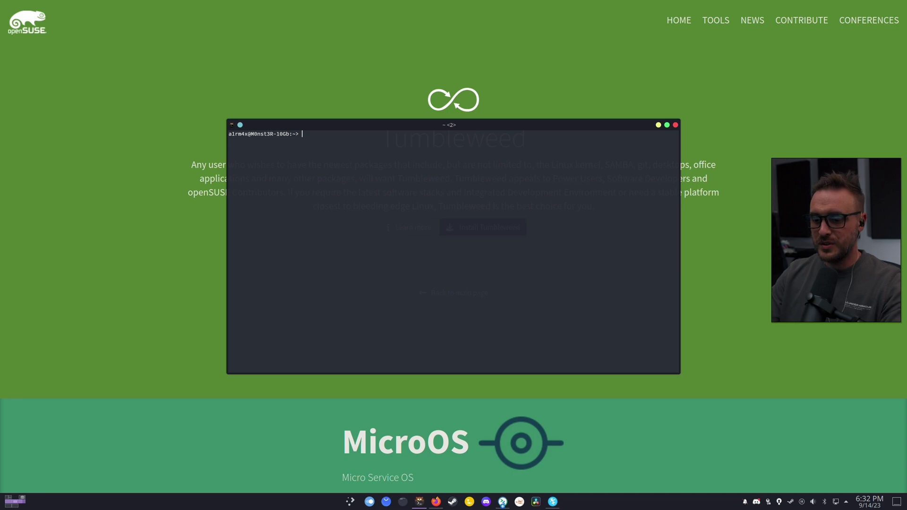
{"action": "type", "text": "ff"}
{"action": "key", "text": "Return"}
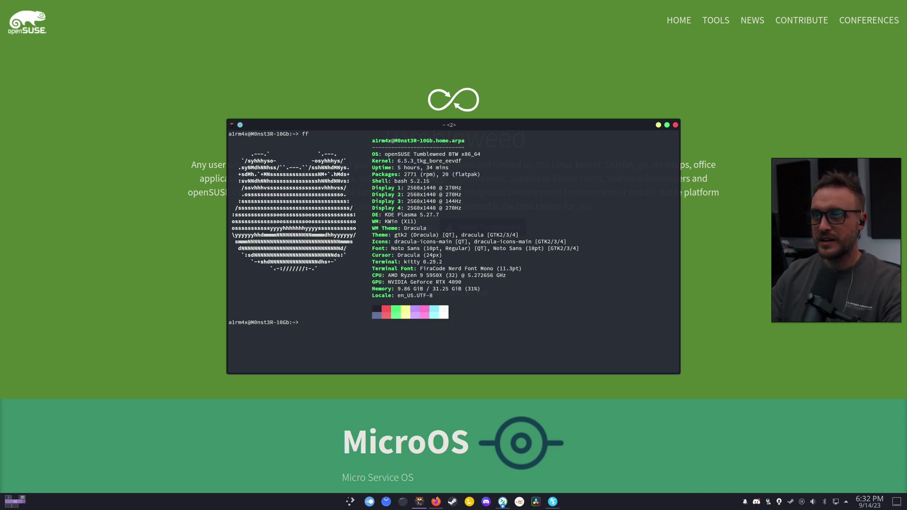
{"action": "left_click_drag", "start_coordinate": [576, 126], "coordinate": [486, 126]}
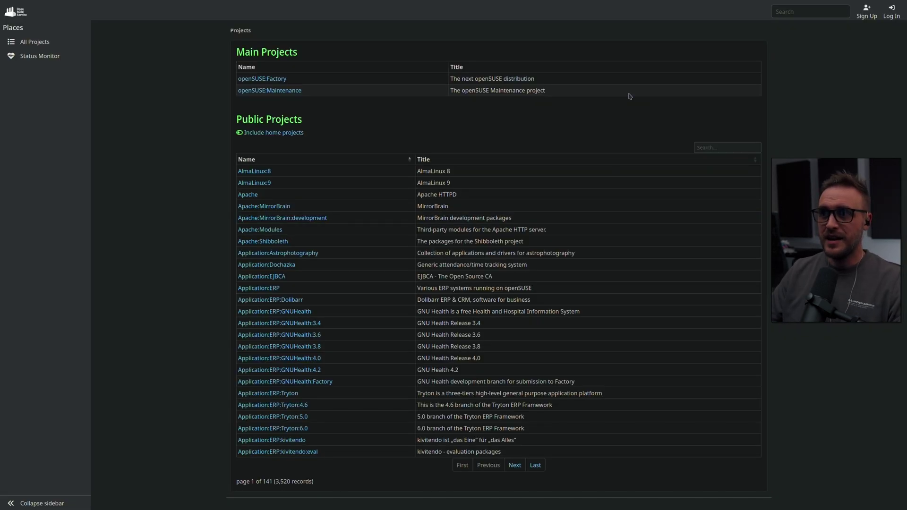
Step: Search Open Build Service for 'liquorix kernel' and open the kernel-liquorix package page
{"action": "left_click", "coordinate": [798, 12]}
{"action": "type", "text": "liqu"}
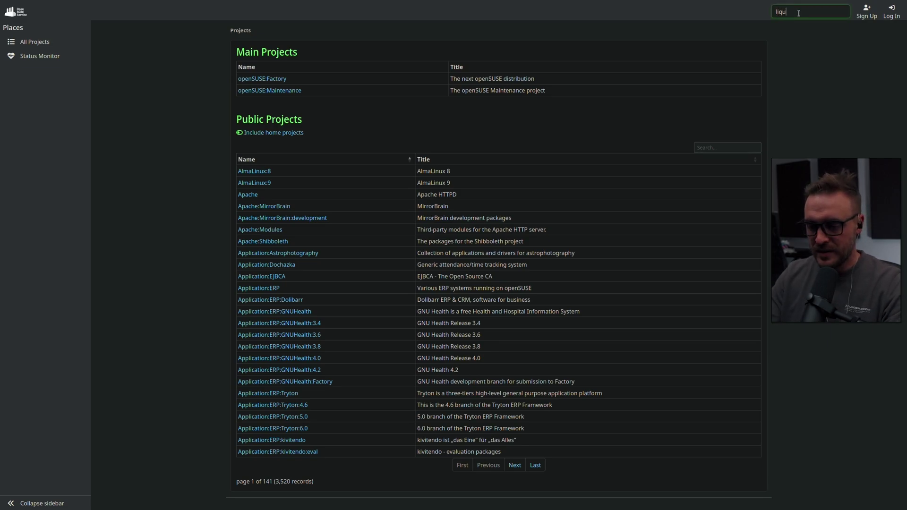
{"action": "type", "text": "orix kernel"}
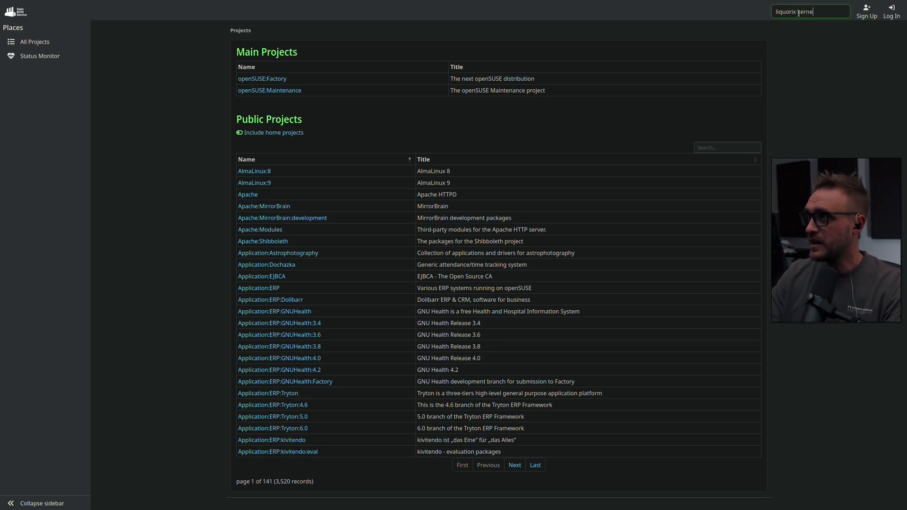
{"action": "key", "text": "Return"}
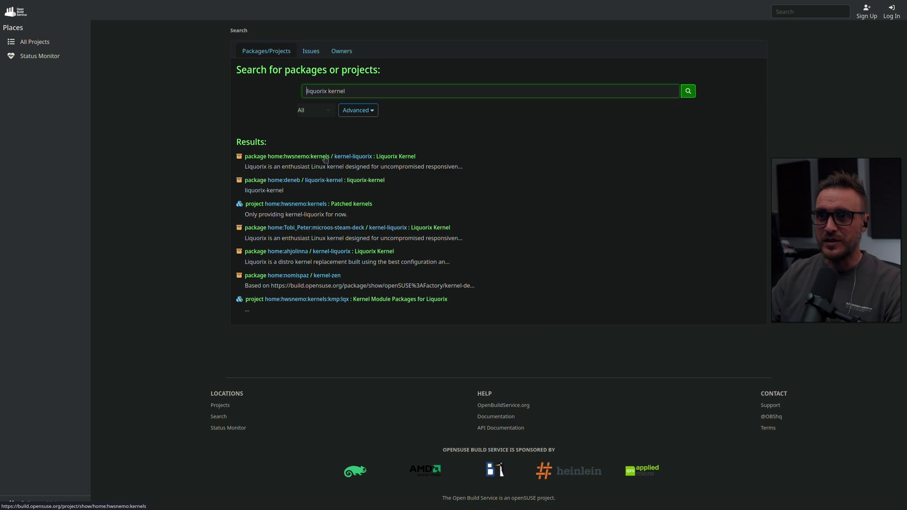
{"action": "left_click", "coordinate": [388, 156]}
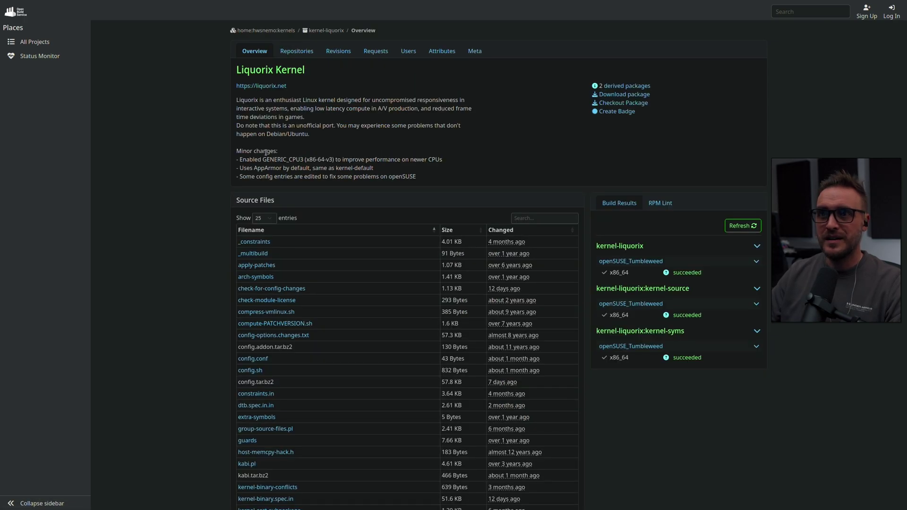
{"action": "scroll", "coordinate": [226, 266], "scroll_direction": "down", "scroll_amount": 3}
{"action": "scroll", "coordinate": [227, 265], "scroll_direction": "up", "scroll_amount": 3}
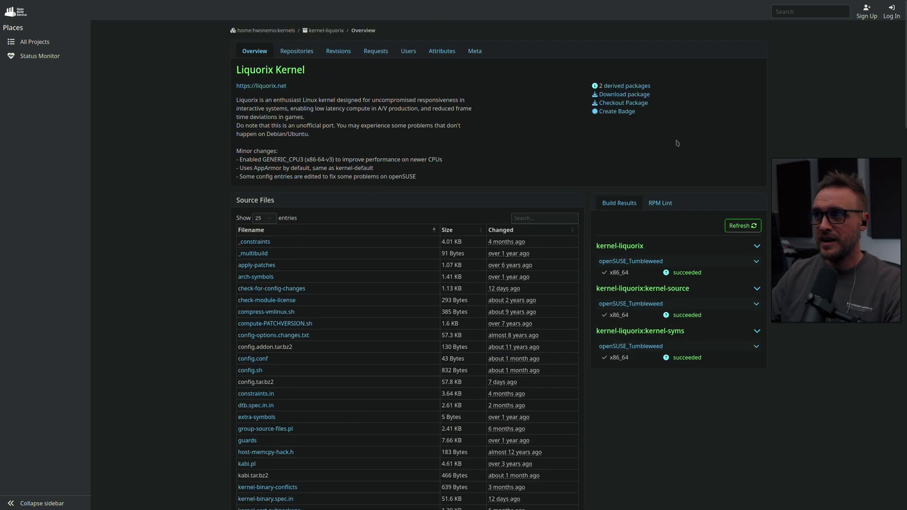
Step: Open the package download page and expand Tumbleweed binary packages and manual repository commands
{"action": "left_click", "coordinate": [639, 97]}
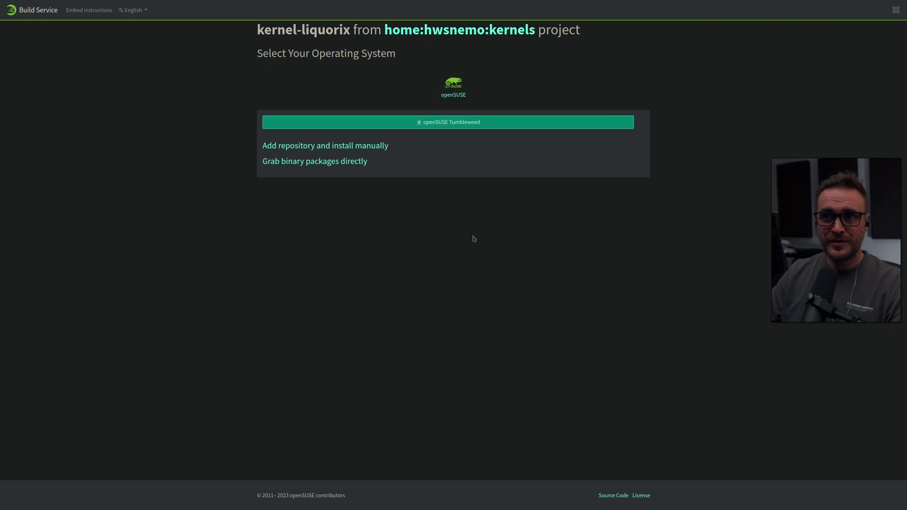
{"action": "left_click", "coordinate": [341, 162]}
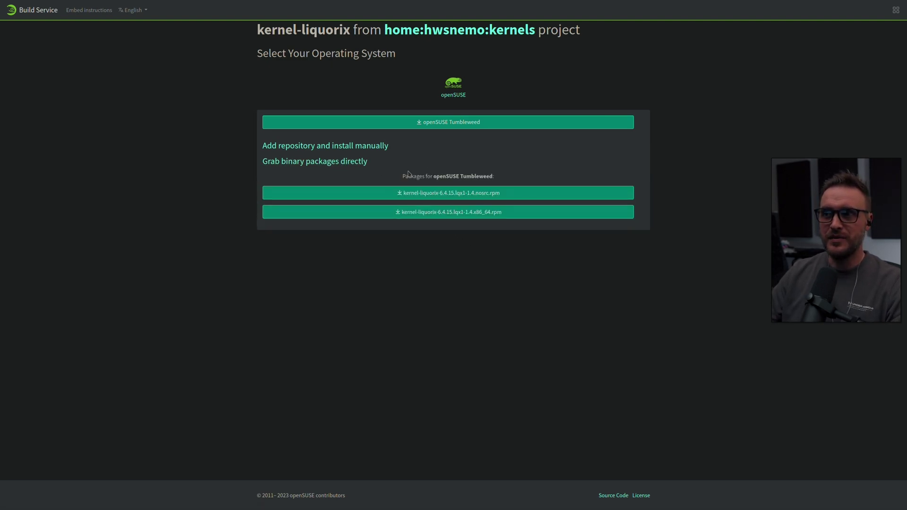
{"action": "left_click", "coordinate": [338, 147]}
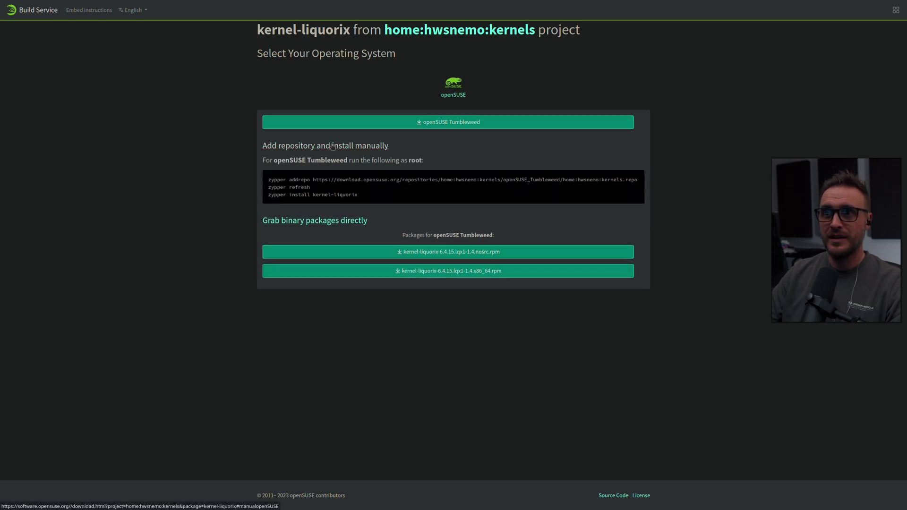
Step: Select the zypper addrepo command line for the kernel-liquorix repository
{"action": "left_click_drag", "start_coordinate": [267, 179], "coordinate": [389, 188]}
{"action": "left_click", "coordinate": [434, 203]}
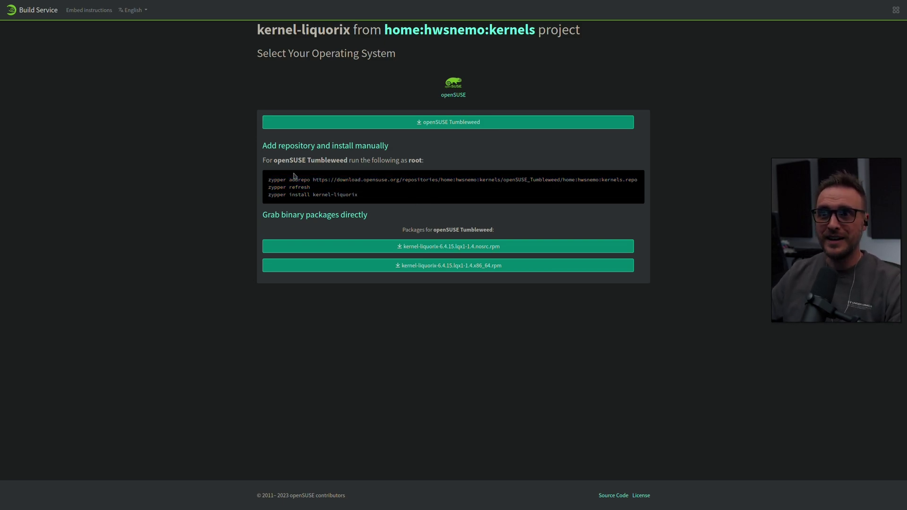
{"action": "left_click_drag", "start_coordinate": [311, 195], "coordinate": [360, 198]}
{"action": "left_click", "coordinate": [386, 199]}
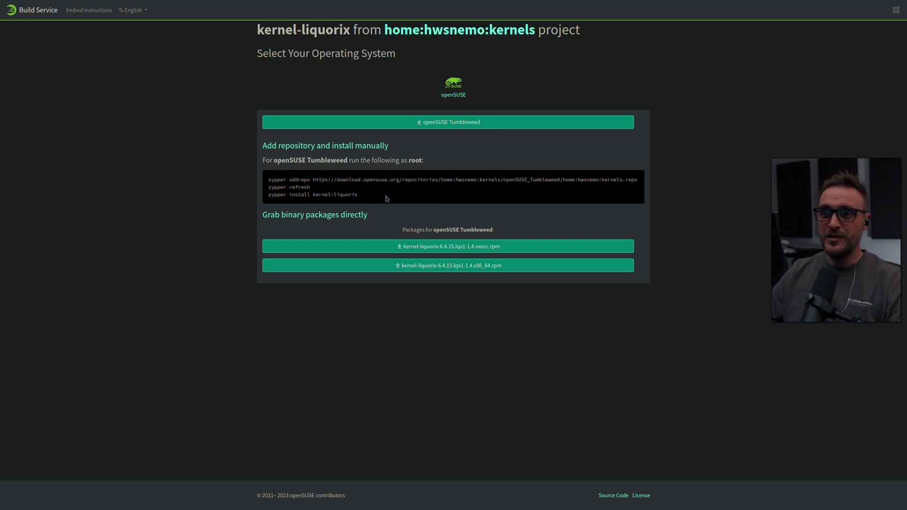
{"action": "triple_click", "coordinate": [297, 180]}
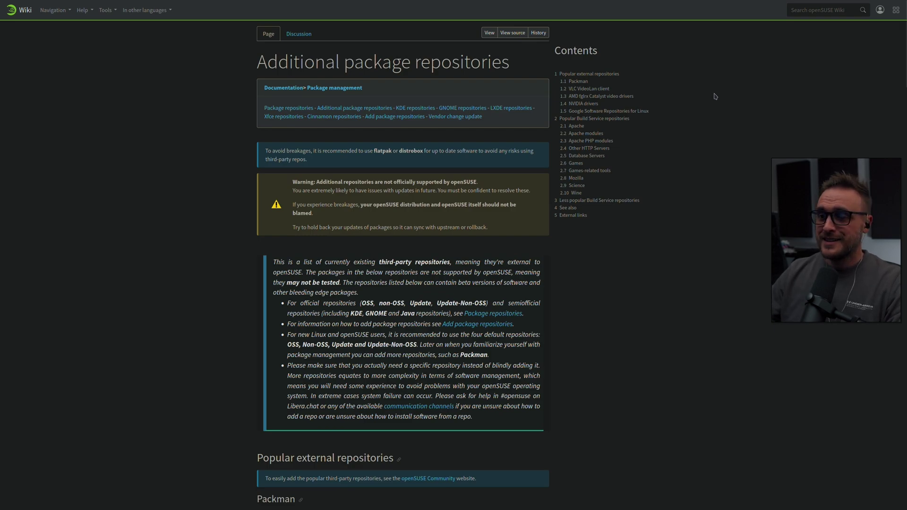
Step: Scroll the Additional package repositories page down to the Packman repository commands
{"action": "scroll", "coordinate": [687, 135], "scroll_direction": "down", "scroll_amount": 3}
{"action": "scroll", "coordinate": [687, 135], "scroll_direction": "down", "scroll_amount": 3}
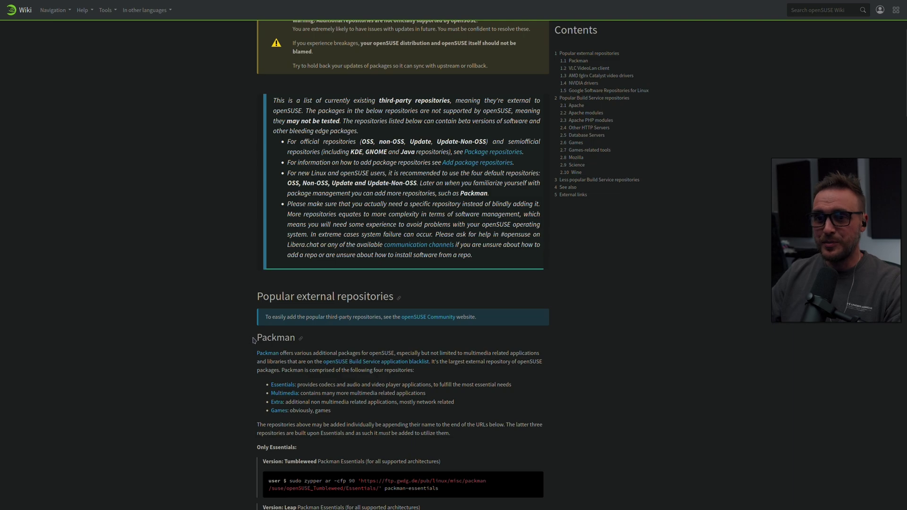
{"action": "scroll", "coordinate": [241, 336], "scroll_direction": "down", "scroll_amount": 2}
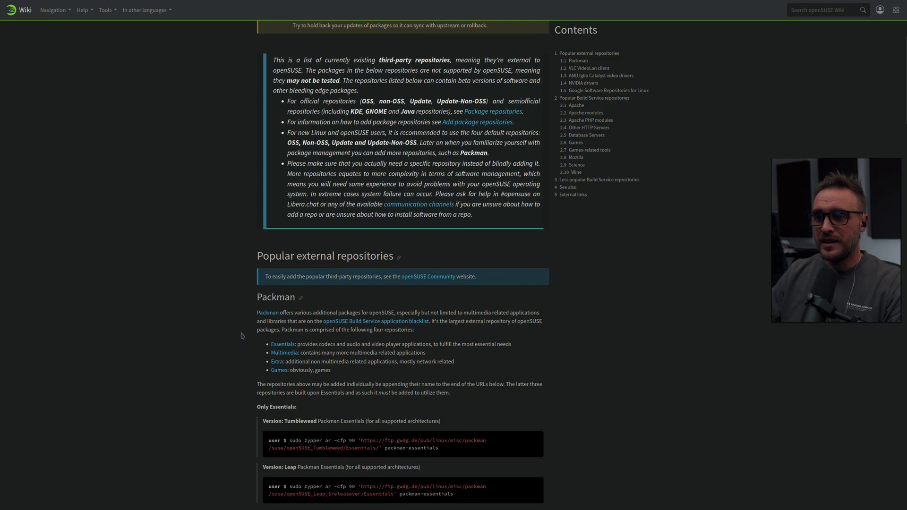